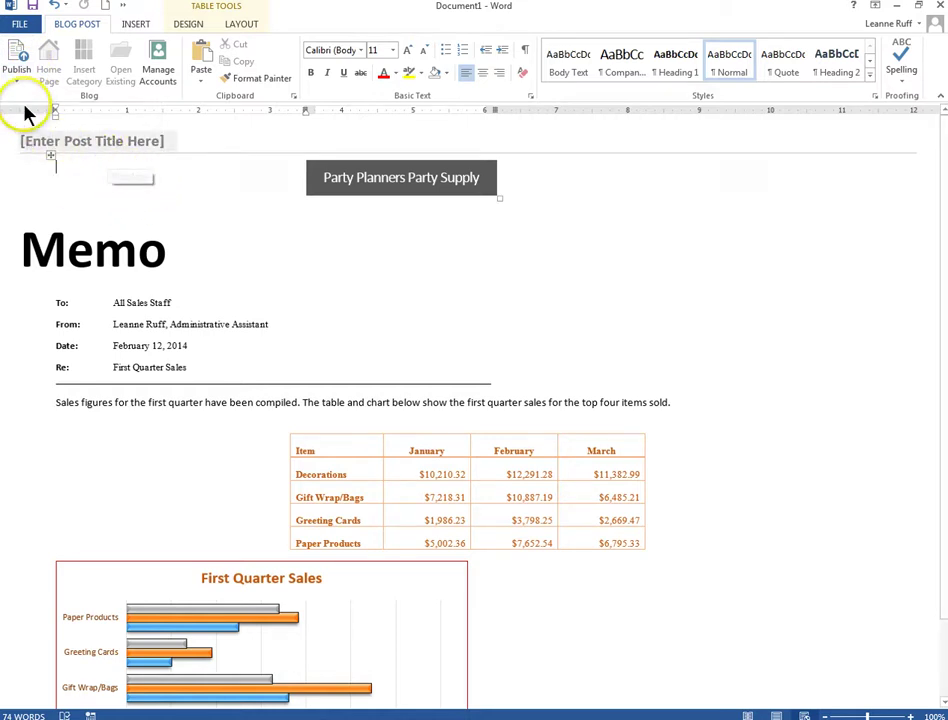
Step: Publish the memo from the Blog Post tab, which triggers the blog account registration prompt
left_click(16, 60)
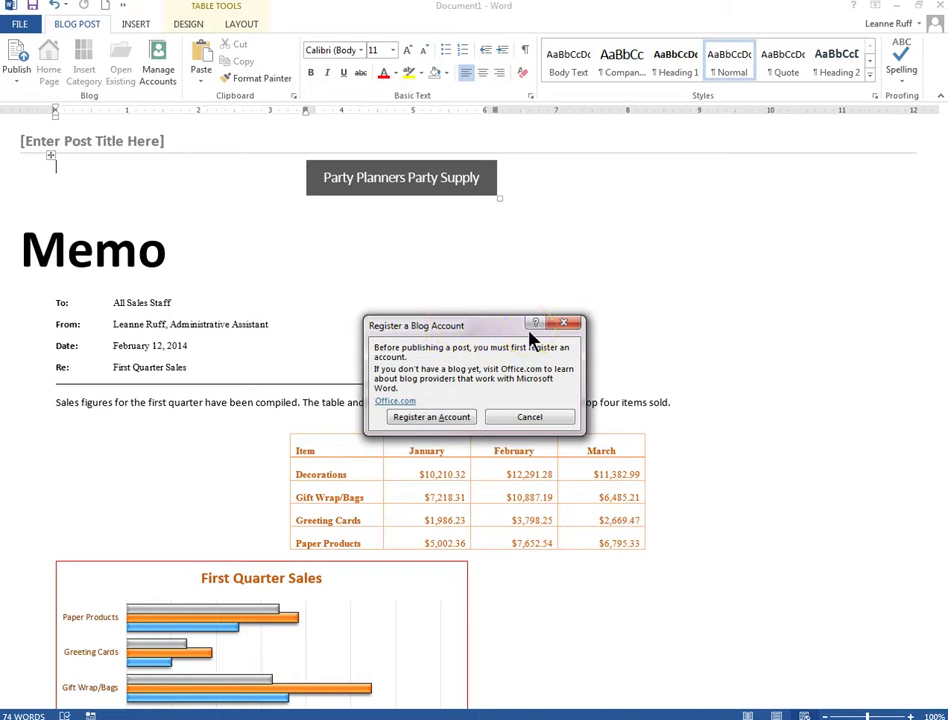
Step: Register a new blog account with WordPress as the provider and continue to its account form
left_click(462, 417)
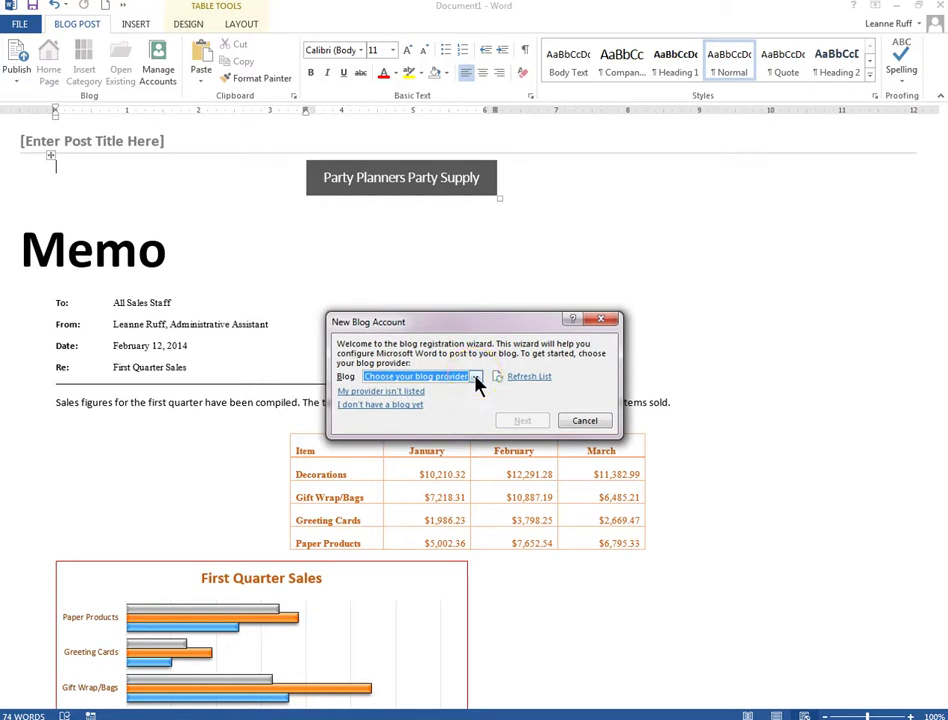
left_click(476, 379)
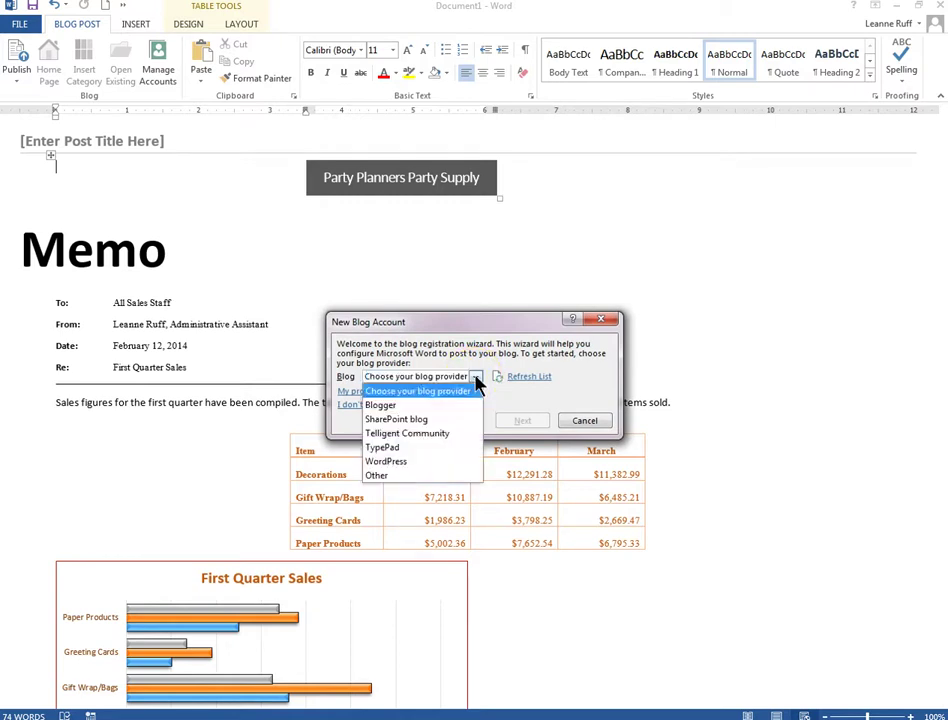
left_click(418, 465)
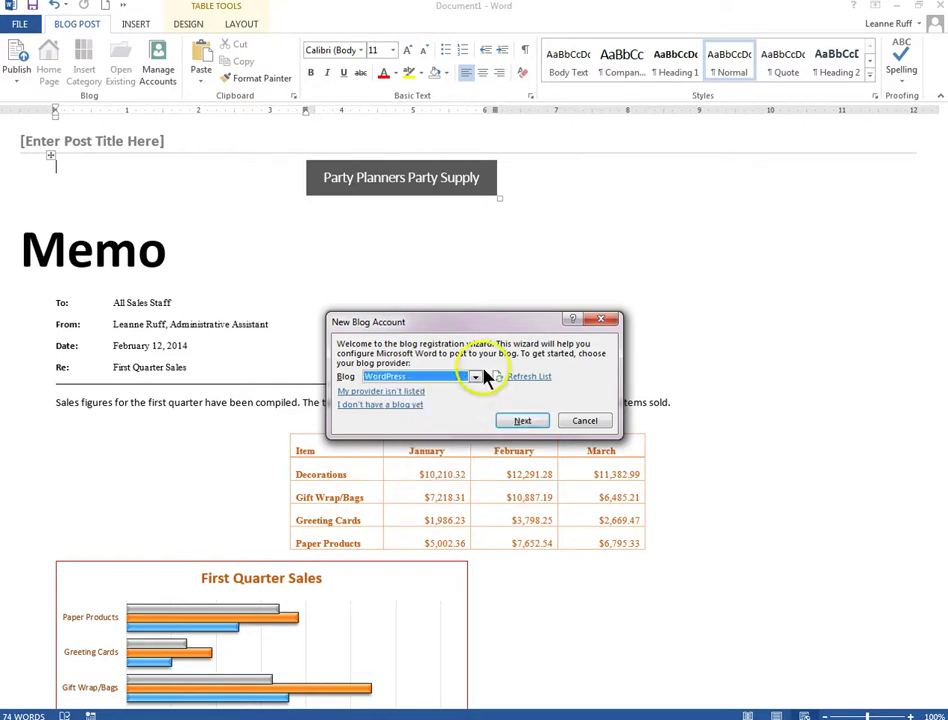
left_click(522, 420)
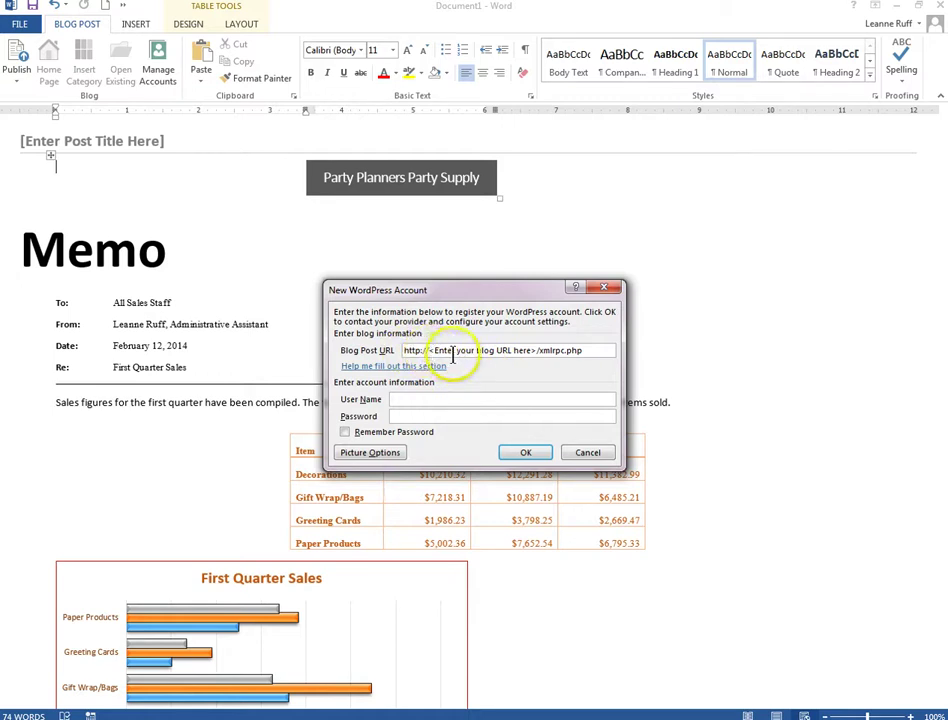
Step: Replace the URL placeholder with the blog's wordpress.com xmlrpc.php address, changing http to https
mouse_move(540, 352)
left_mouse_down()
mouse_move(431, 346)
mouse_move(538, 350)
left_mouse_up()
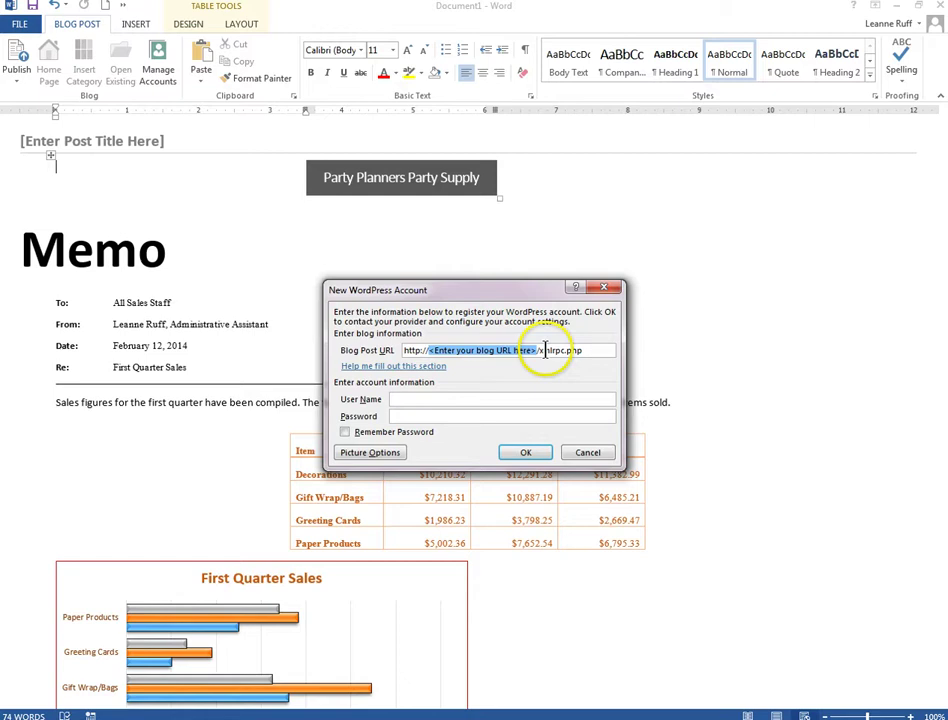
key("Delete")
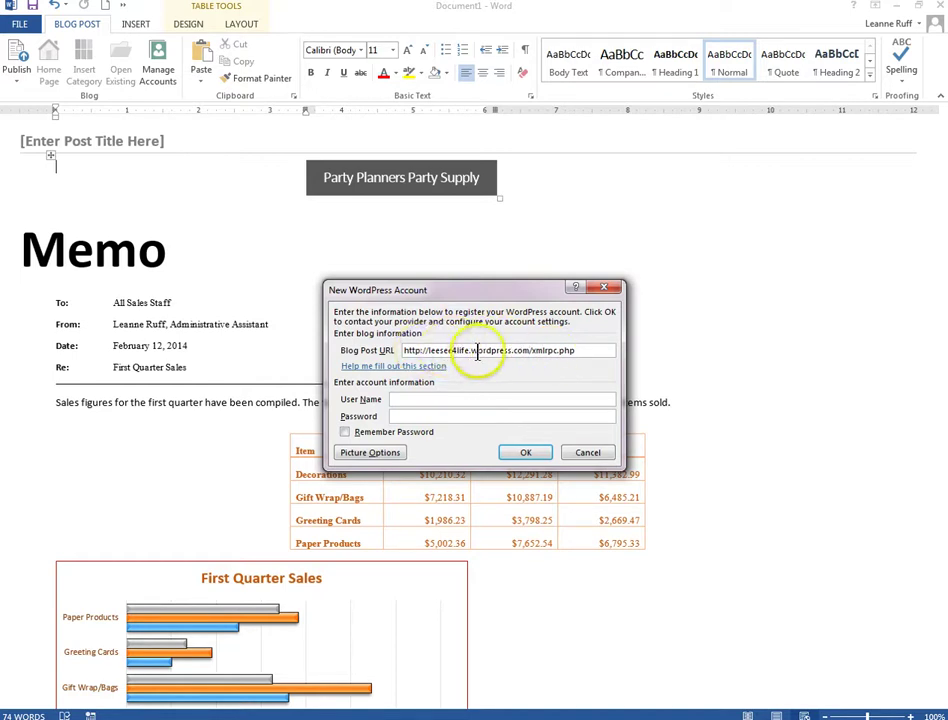
type("s")
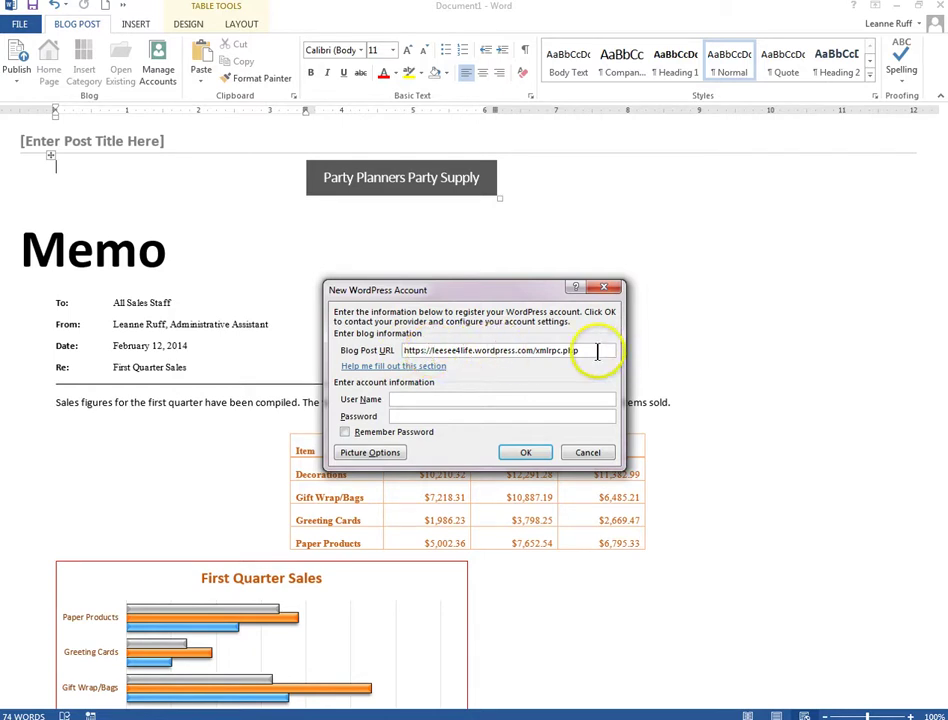
left_click(541, 364)
Step: Enter the account user name and password, tick Remember Password, and confirm the registration
left_click(418, 399)
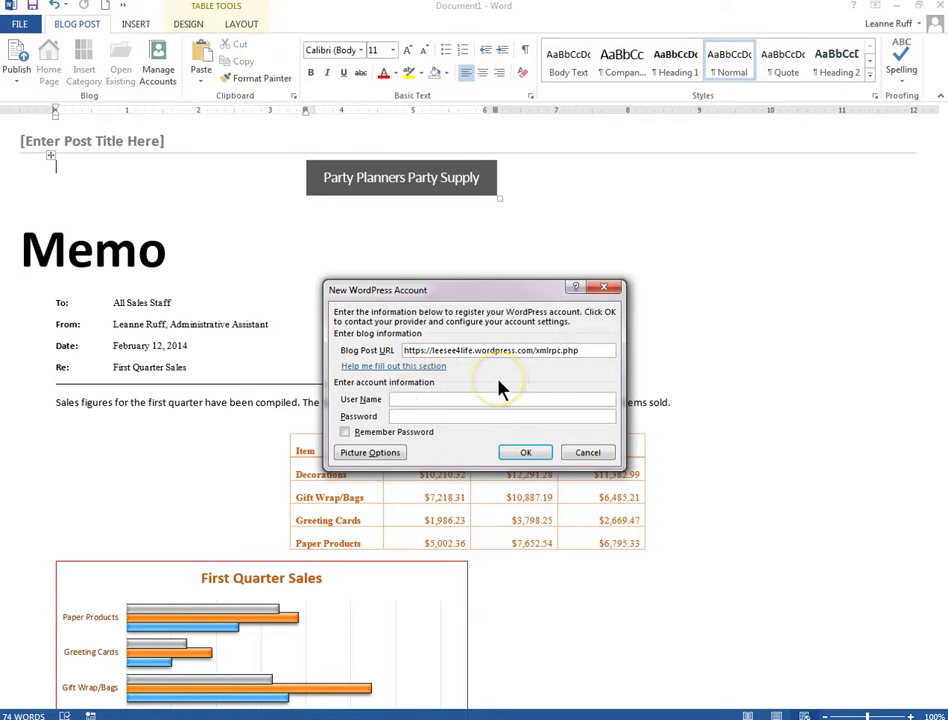
type("leesee4life")
left_click(345, 432)
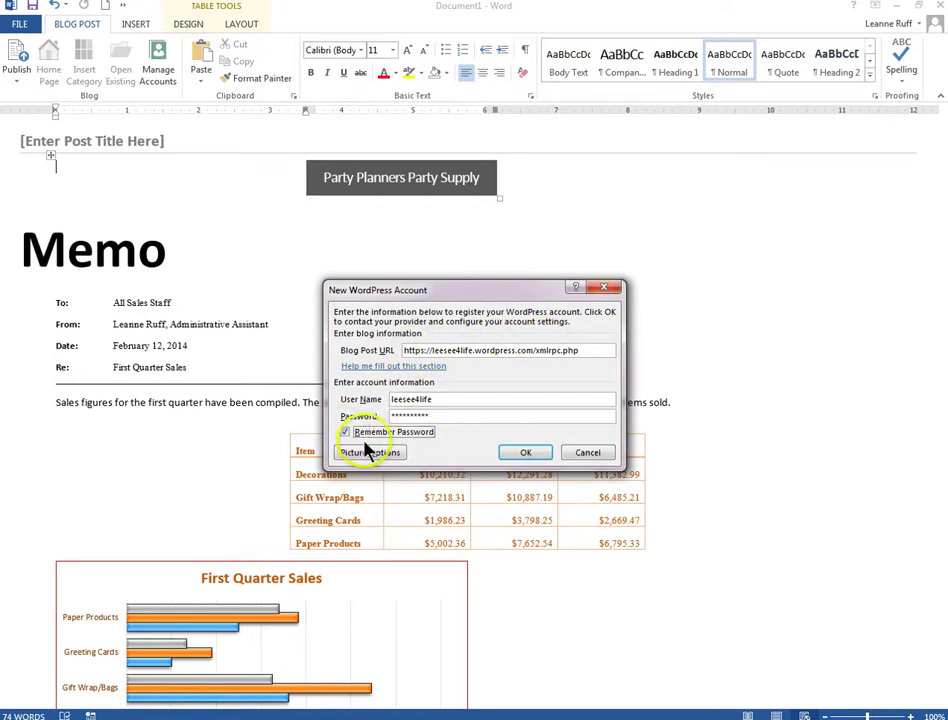
left_click(526, 453)
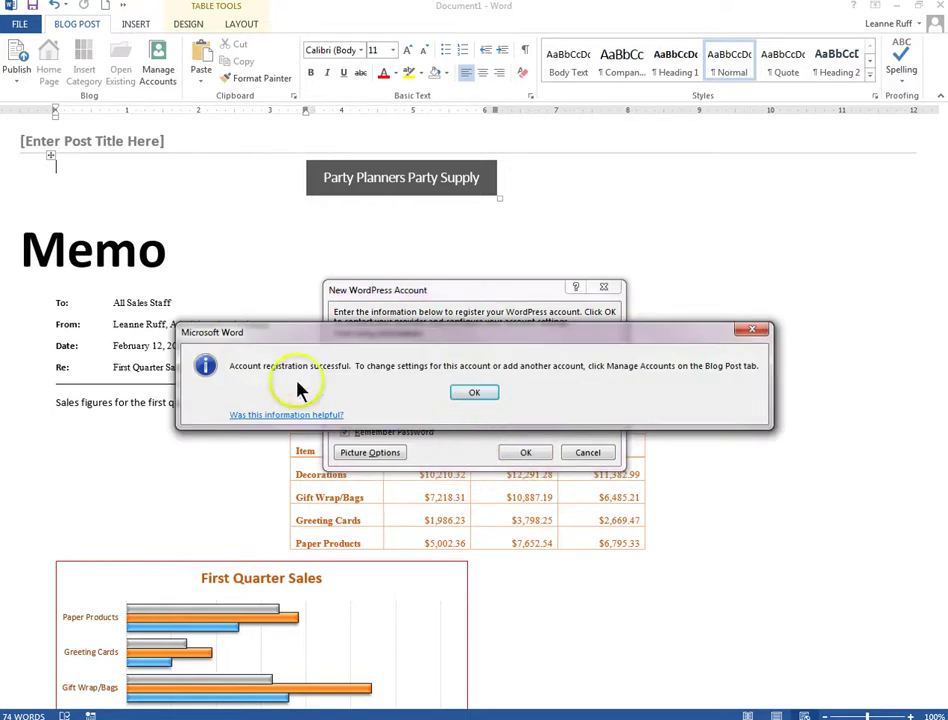
left_click(472, 394)
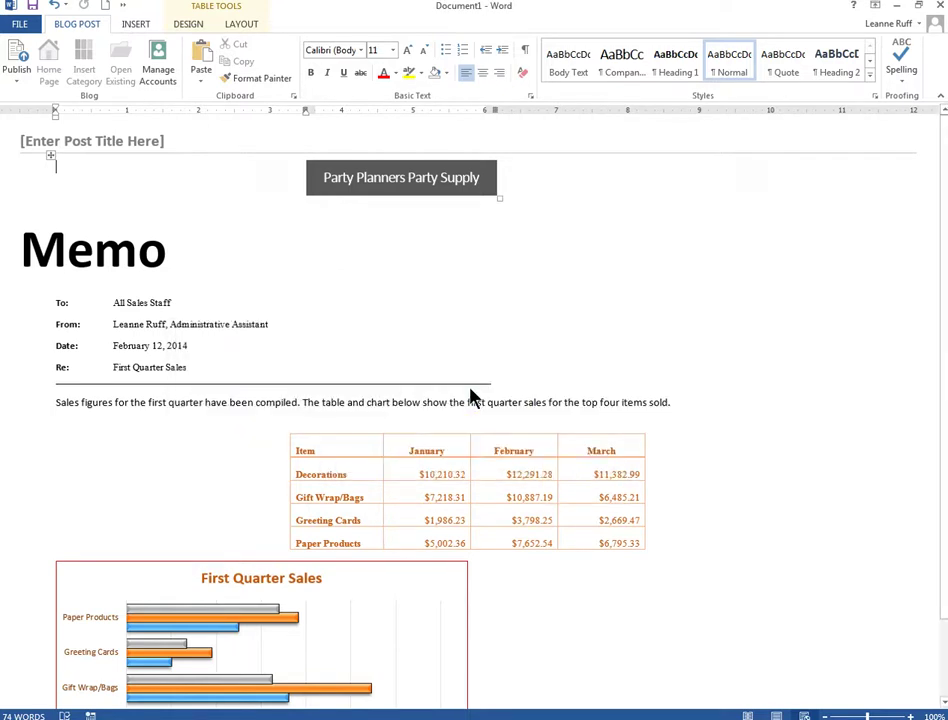
Step: Publish the post, replace the title placeholder with 'Summer 2015 Example', and republish it
left_click(55, 150)
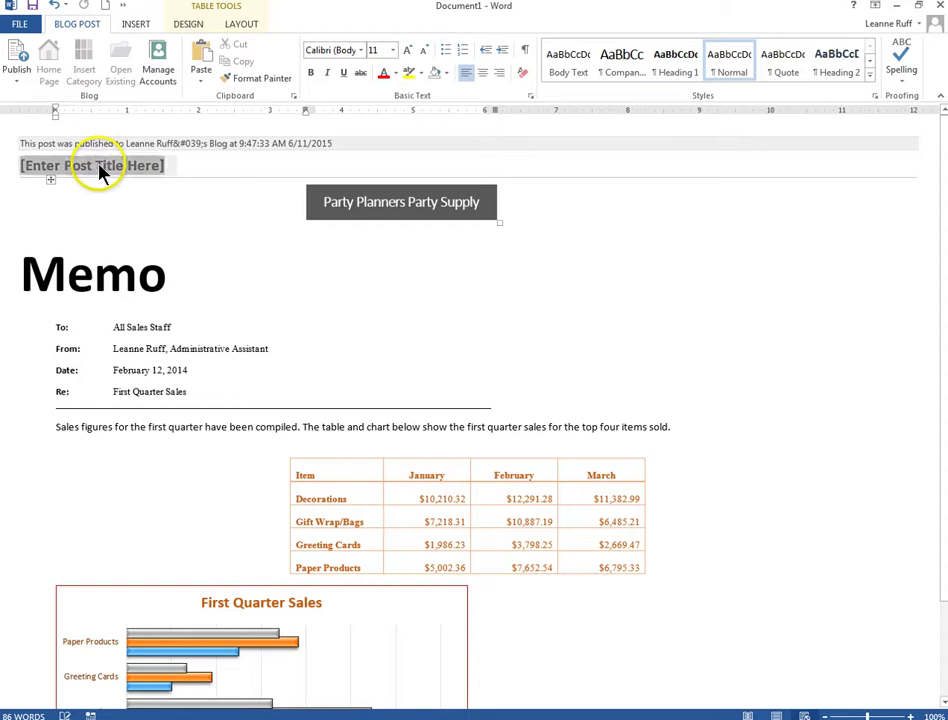
left_click(99, 172)
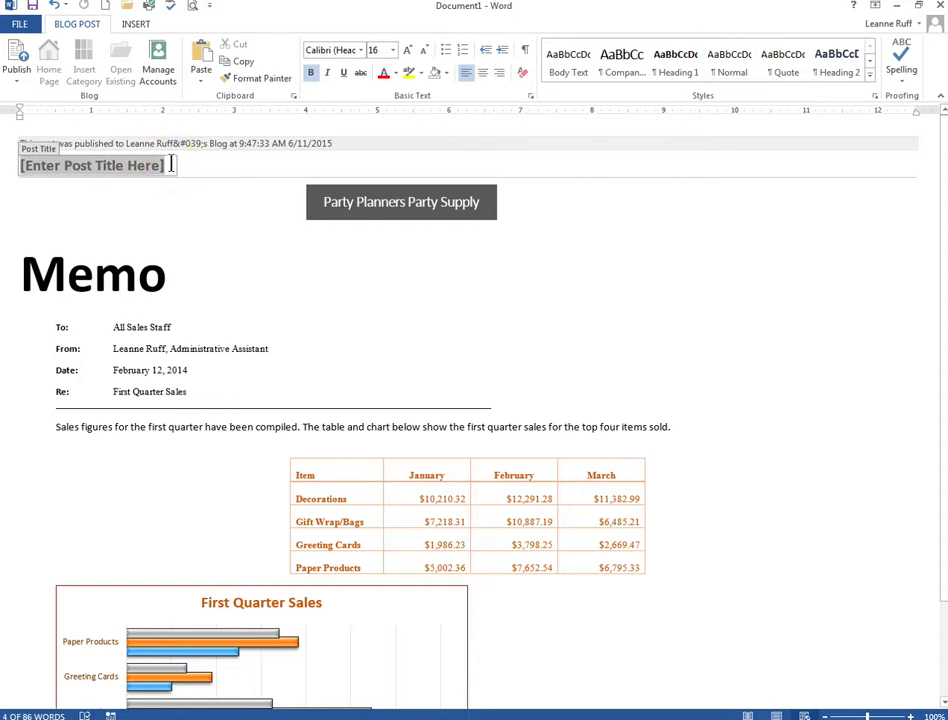
type("F")
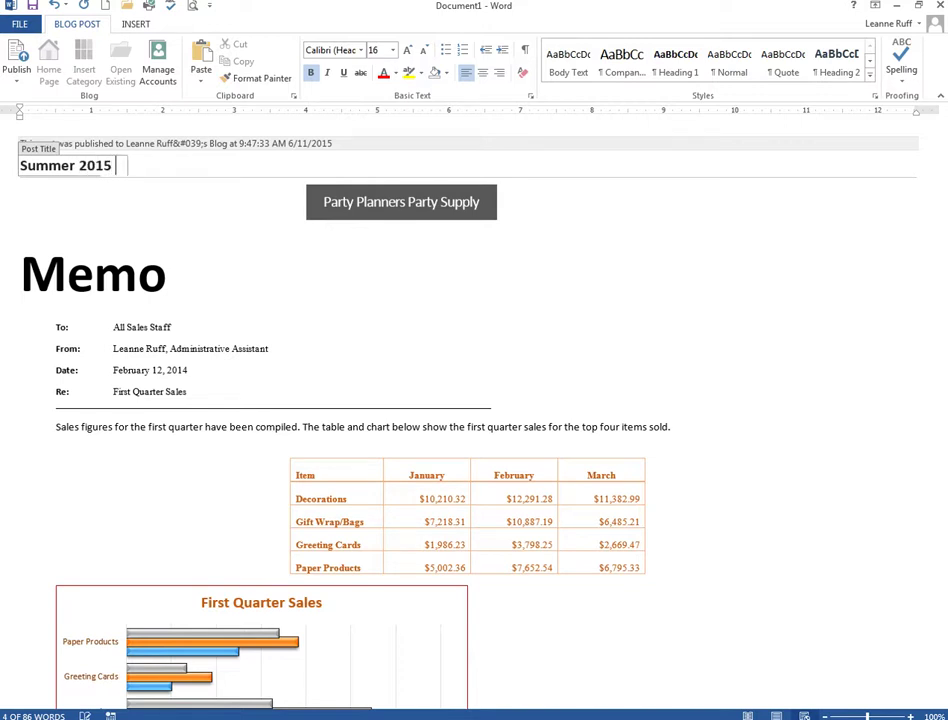
type("ummer 2015 Example")
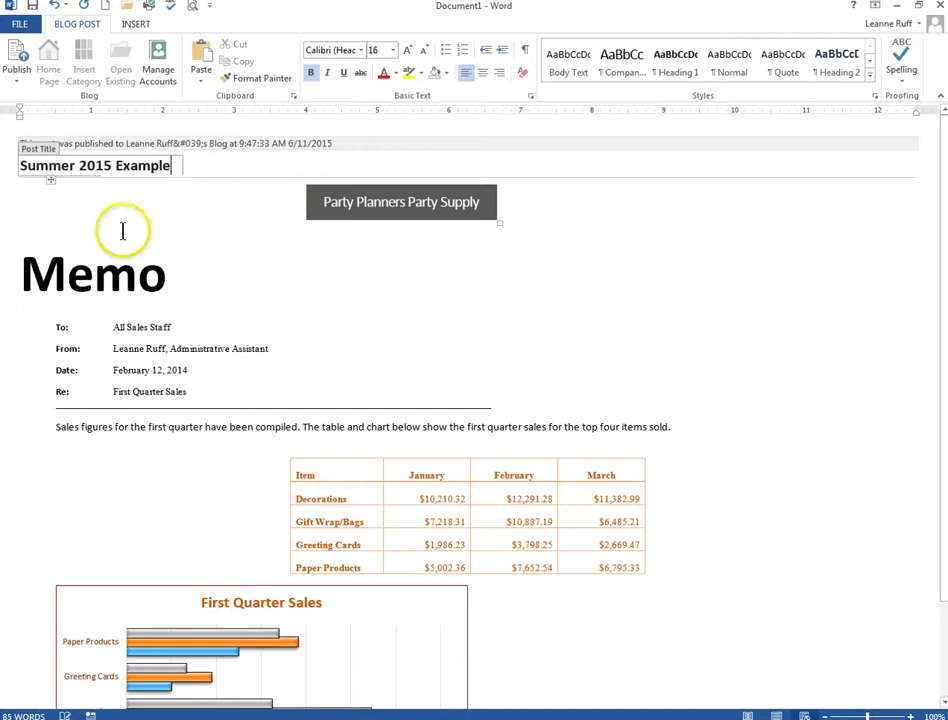
left_click(17, 57)
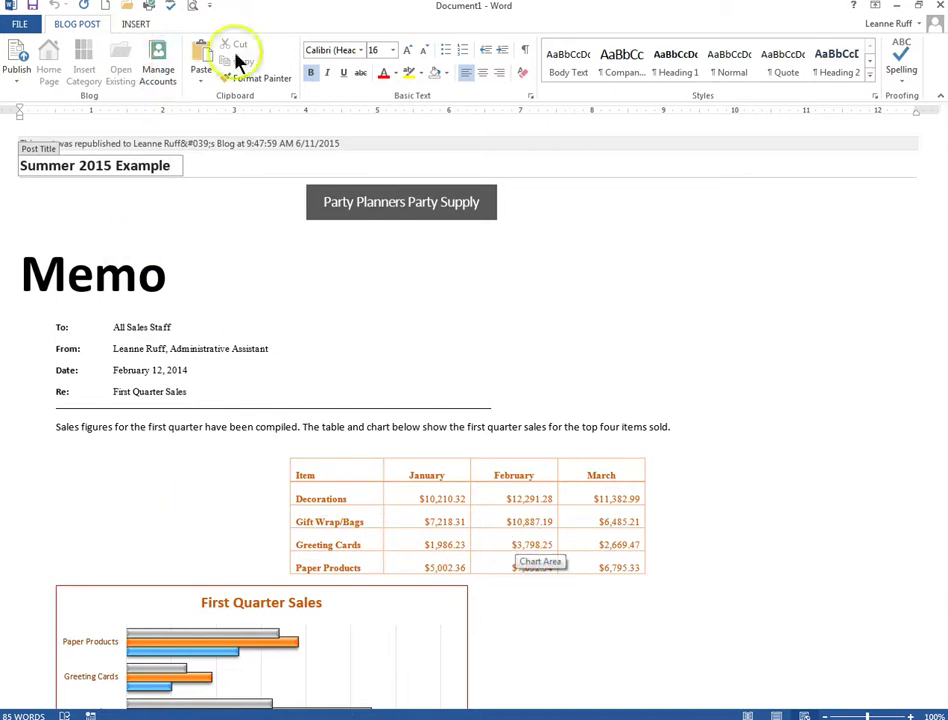
Step: Close the blog post document, saving it as a file in the Chapter 8 folder
left_click(20, 27)
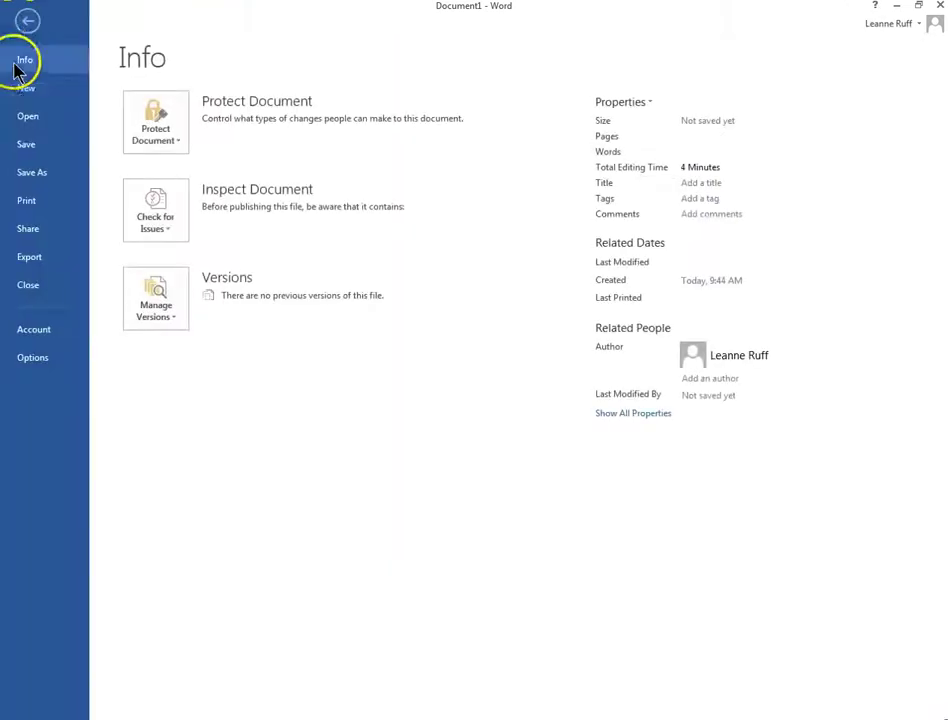
left_click(27, 287)
left_click(408, 413)
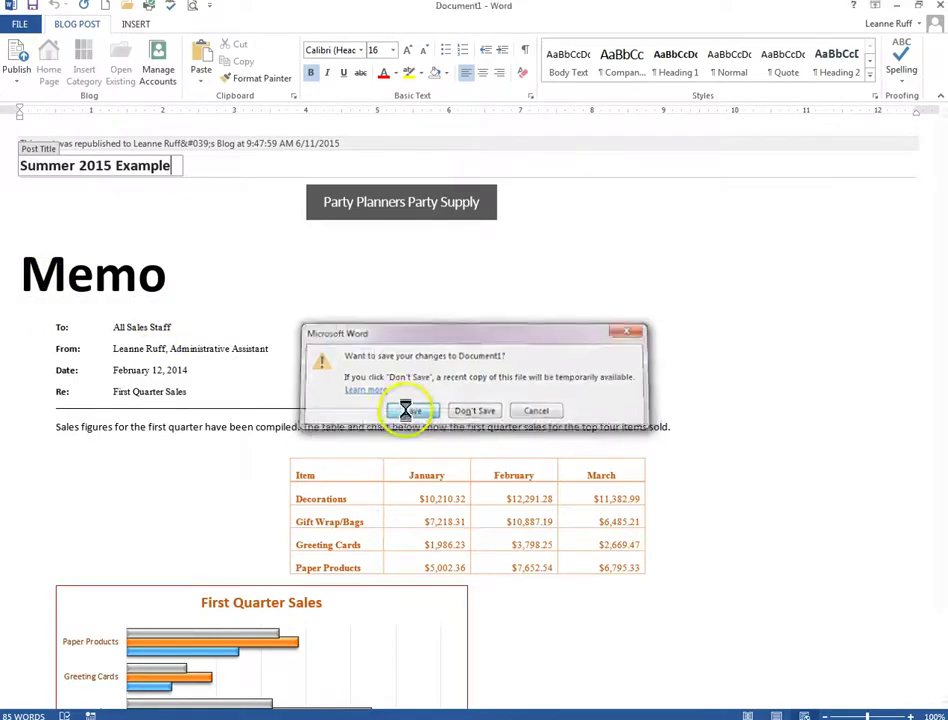
left_click(580, 549)
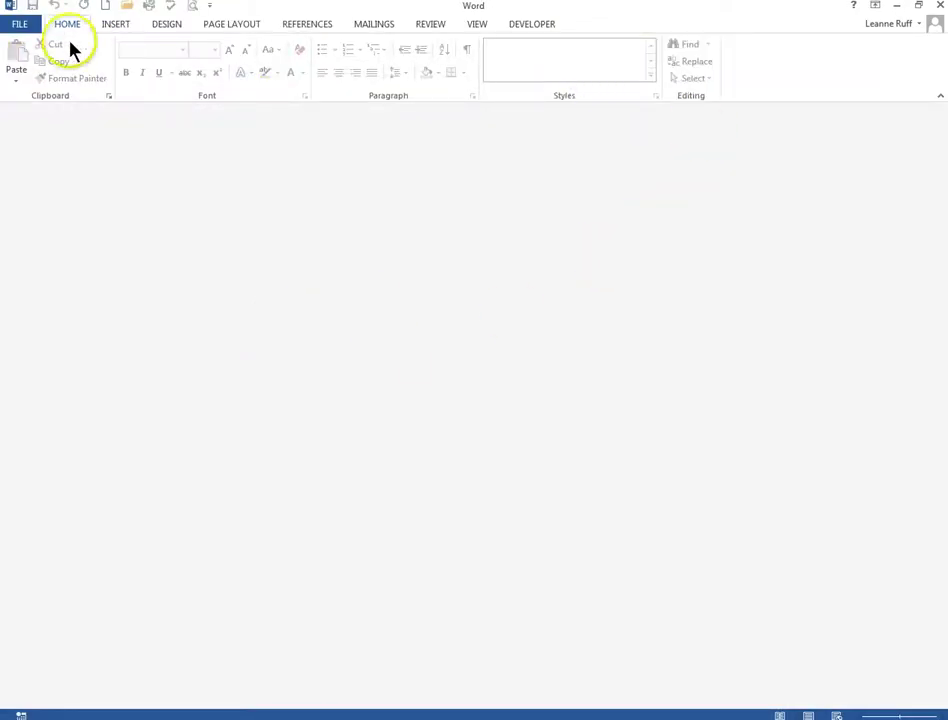
Step: Leave the recent documents list and exit Word
left_click(24, 25)
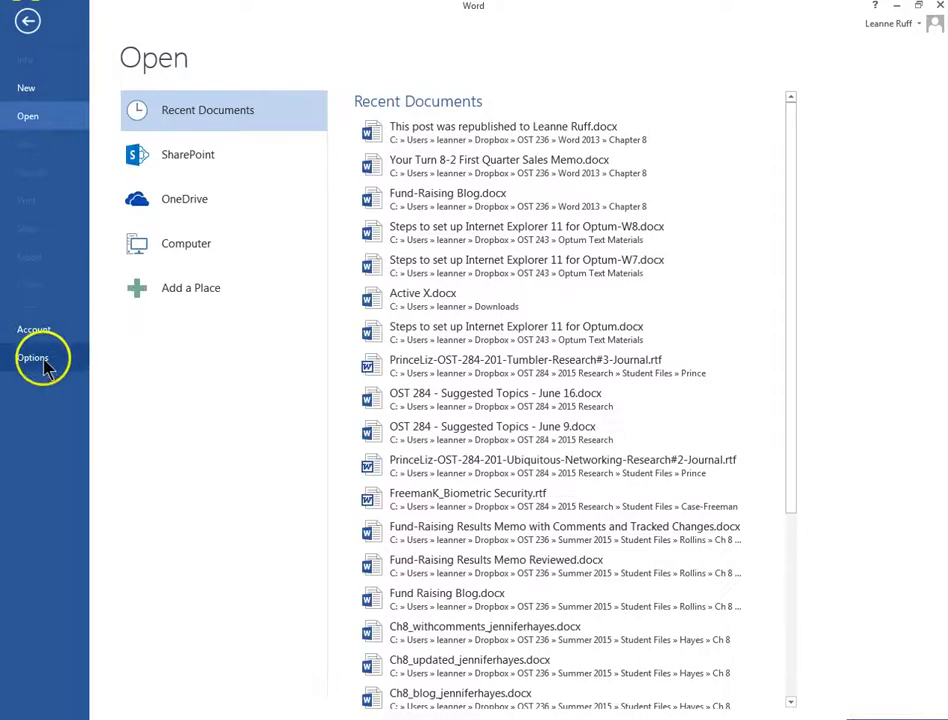
left_click(27, 25)
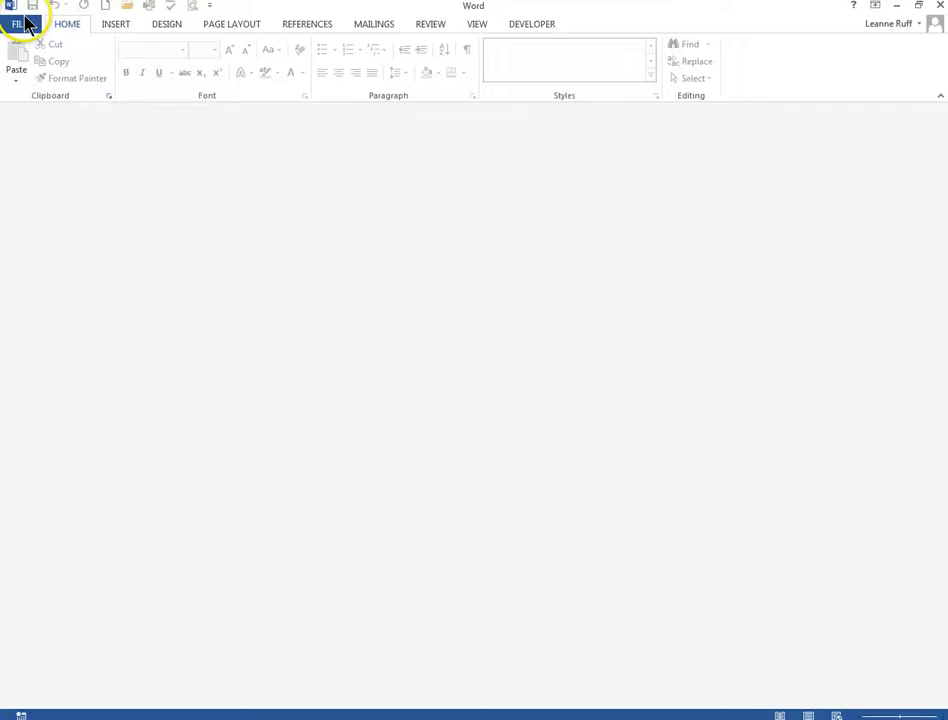
left_click(938, 7)
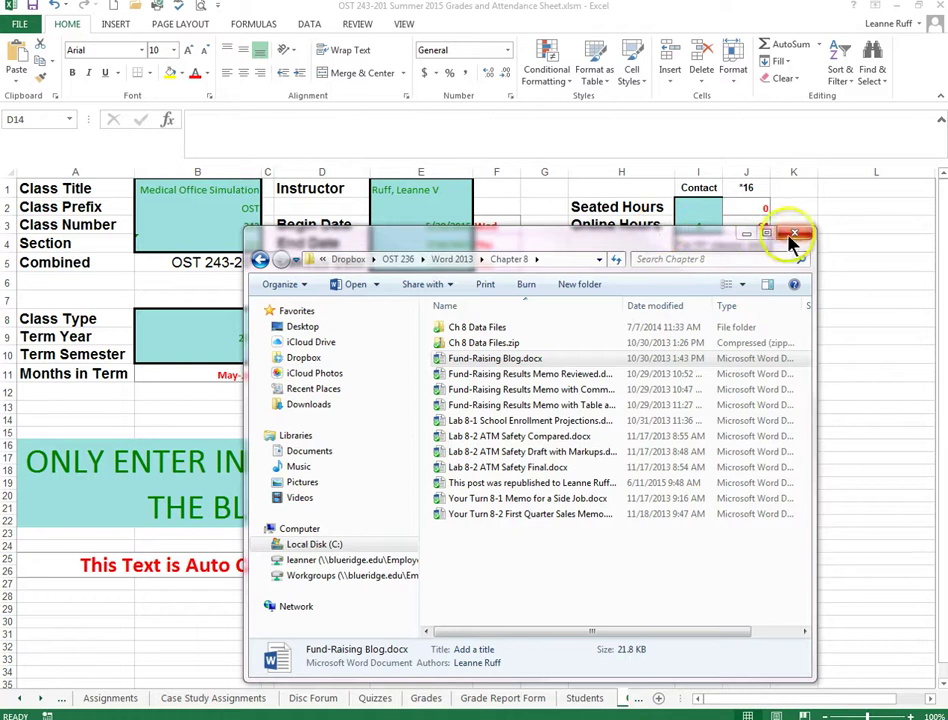
Step: Close the Chapter 8 folder window, then close Excel, saving the grades and attendance workbook
left_click(747, 236)
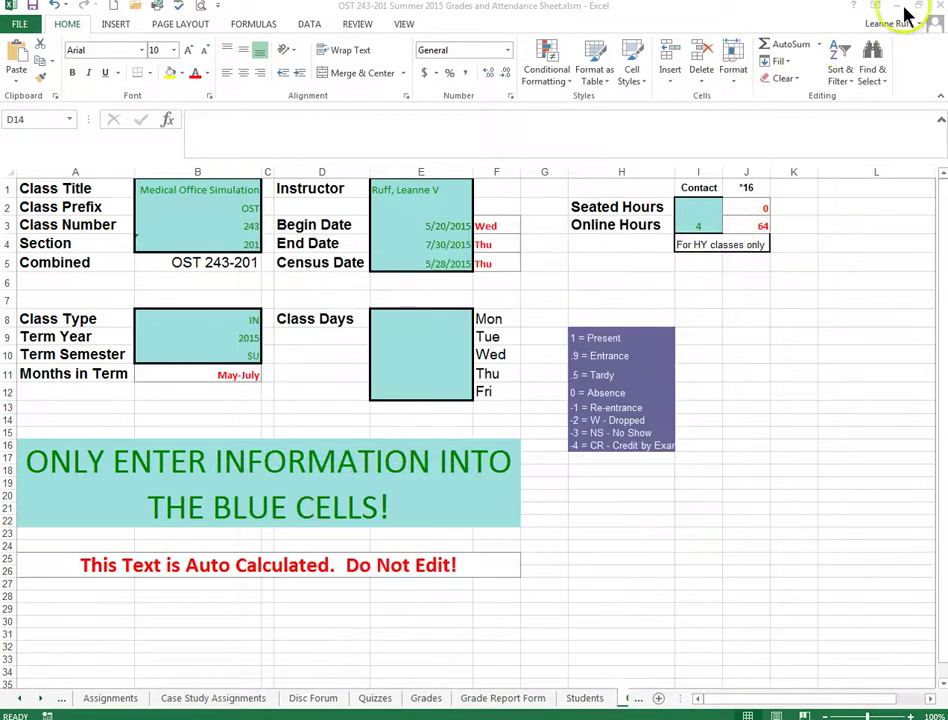
left_click(941, 9)
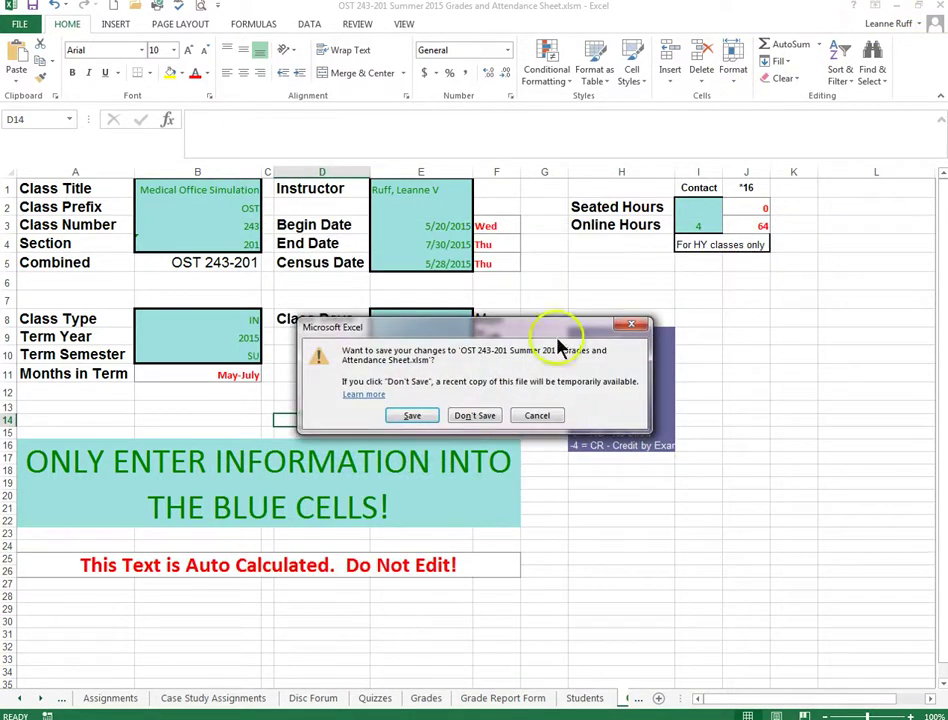
left_click(427, 424)
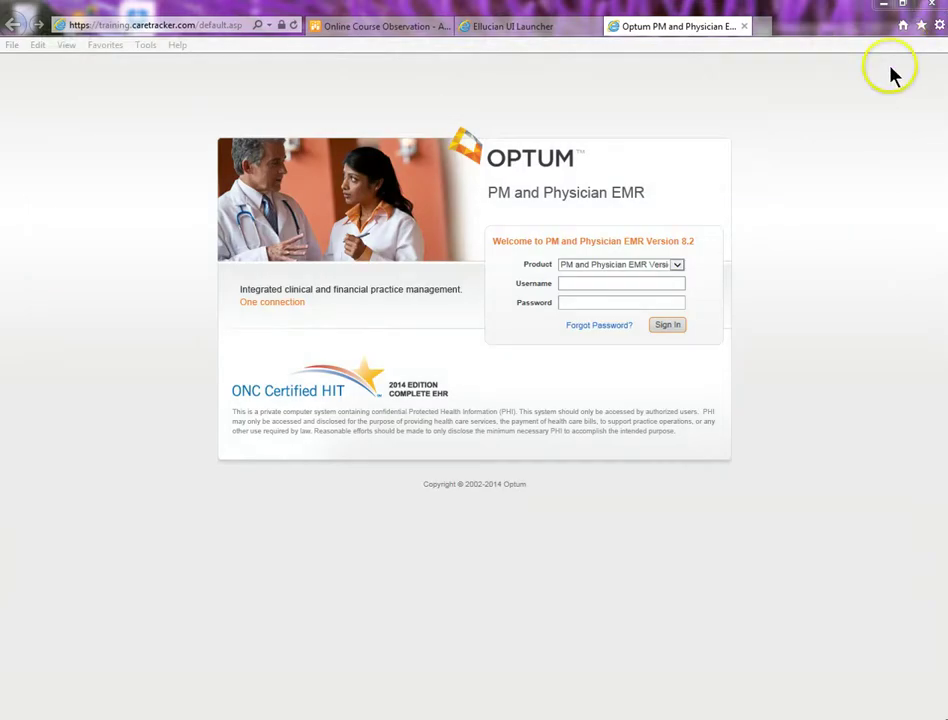
Step: In a new Internet Explorer tab, load the blog's https WordPress address
left_click(750, 35)
left_click(760, 27)
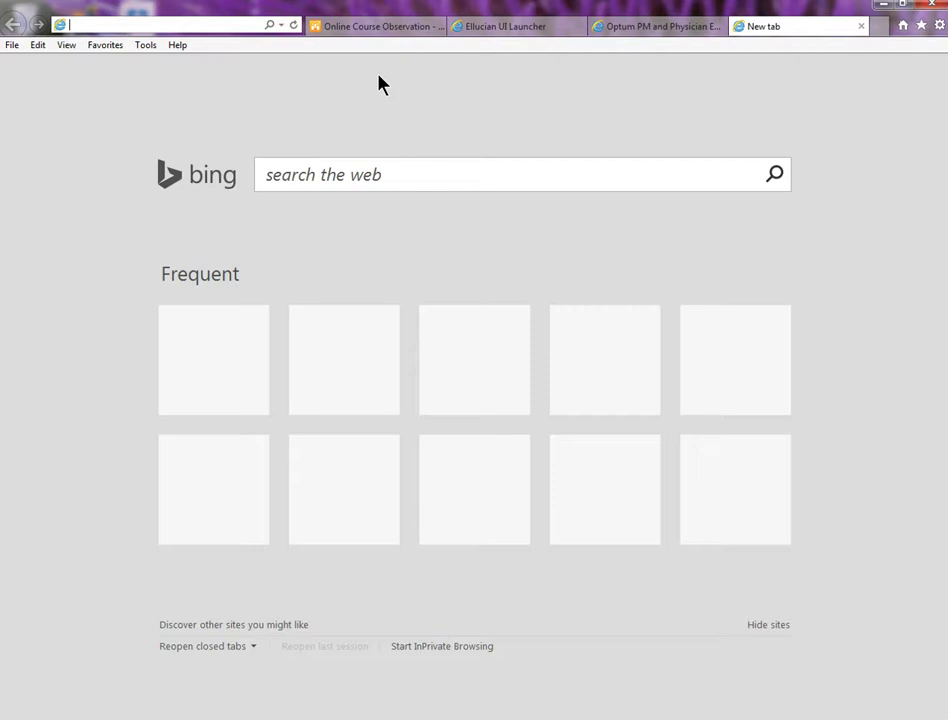
type("http")
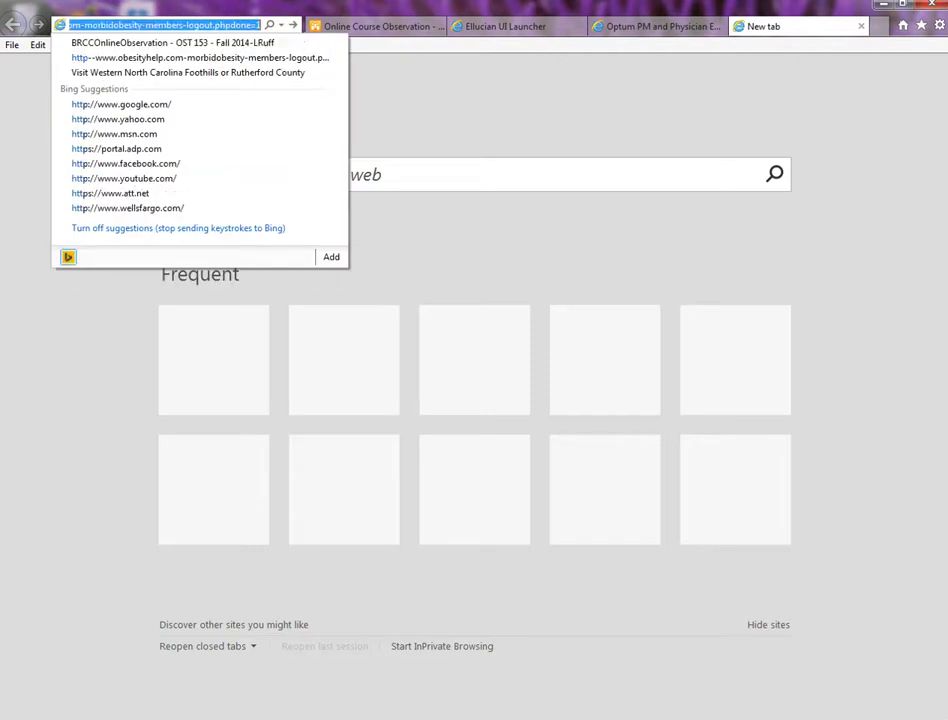
type("s://leesee4life.wordpress.com")
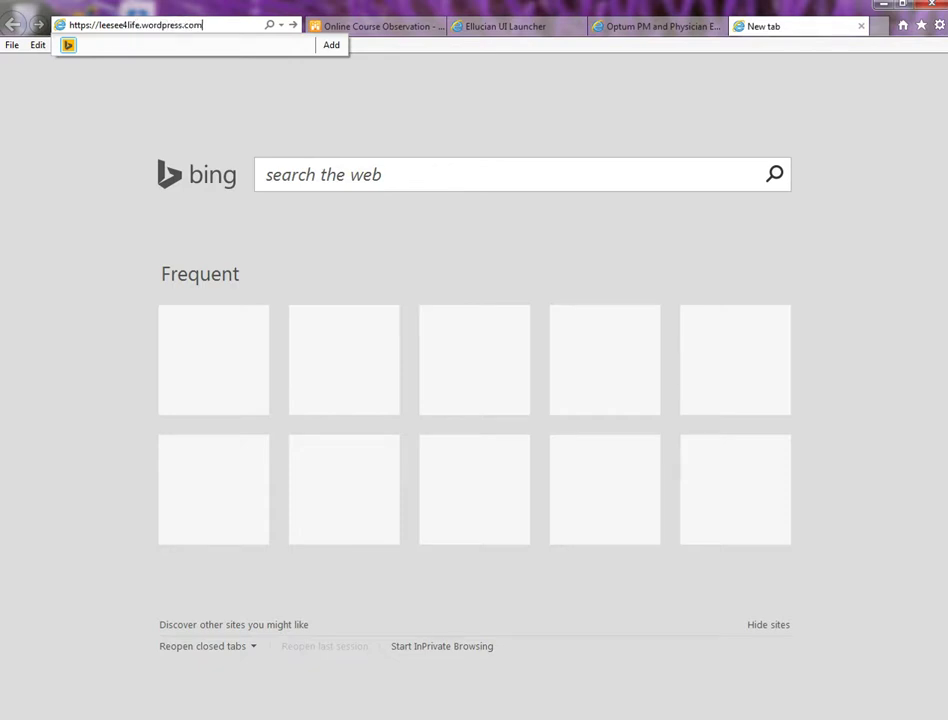
key("Return")
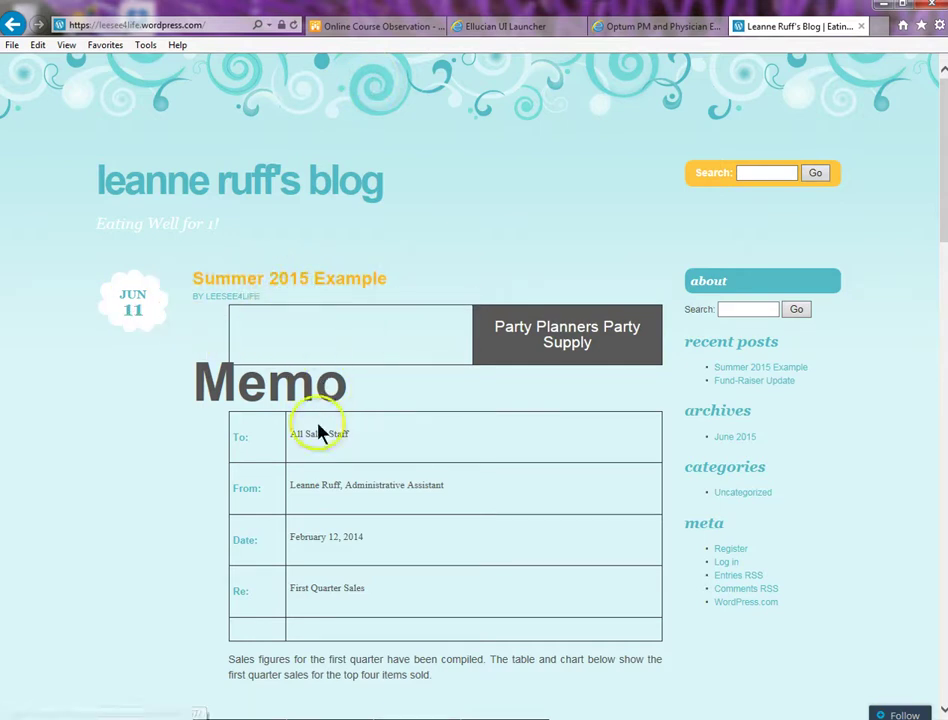
Step: Scroll through the live blog to review the memo, table, chart and Fund-Raiser post, then close the tab
scroll(318, 432, "down", 1)
scroll(320, 432, "down", 3)
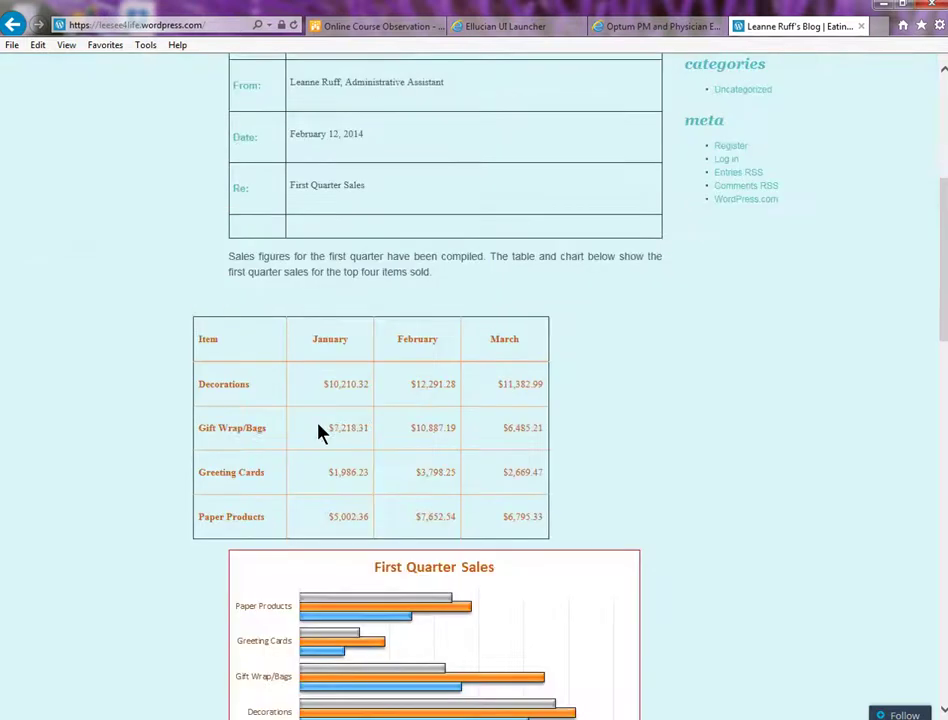
scroll(320, 430, "down", 5)
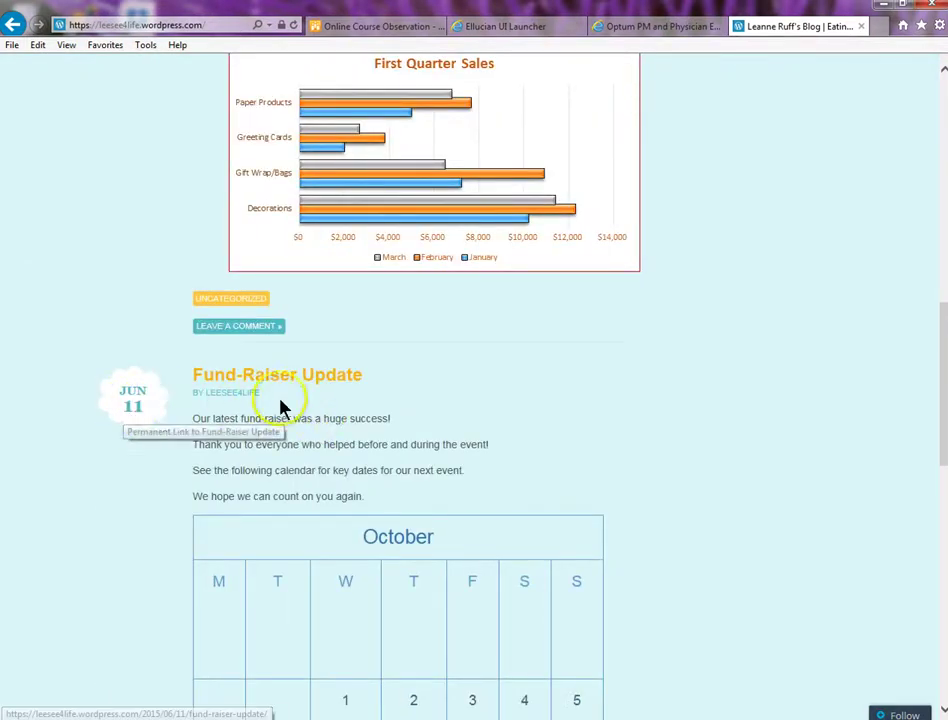
scroll(300, 415, "down", 4)
scroll(303, 417, "up", 4)
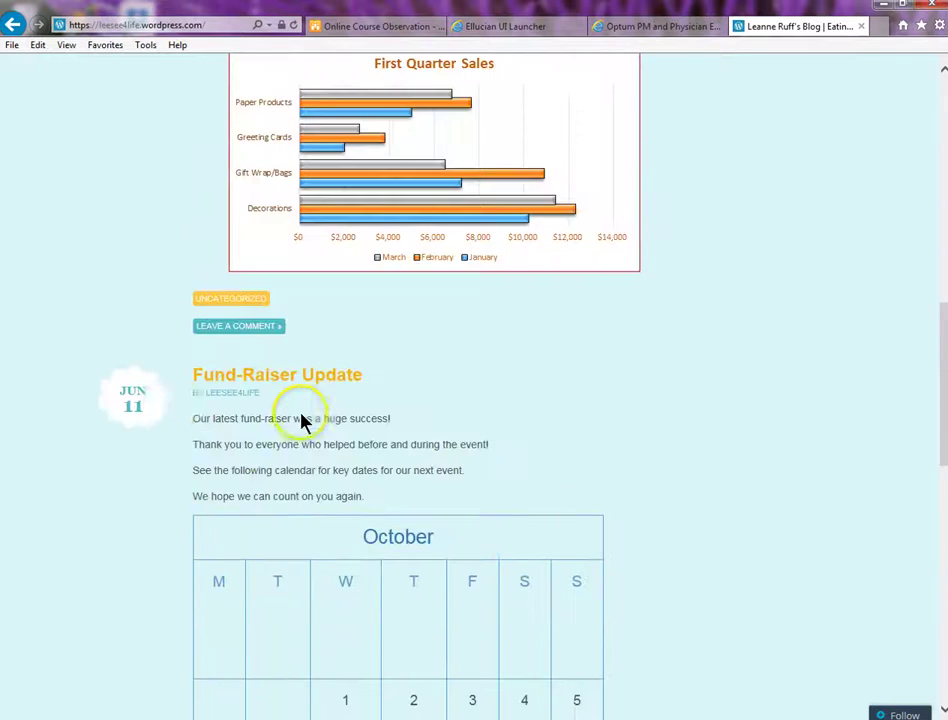
scroll(260, 387, "up", 8)
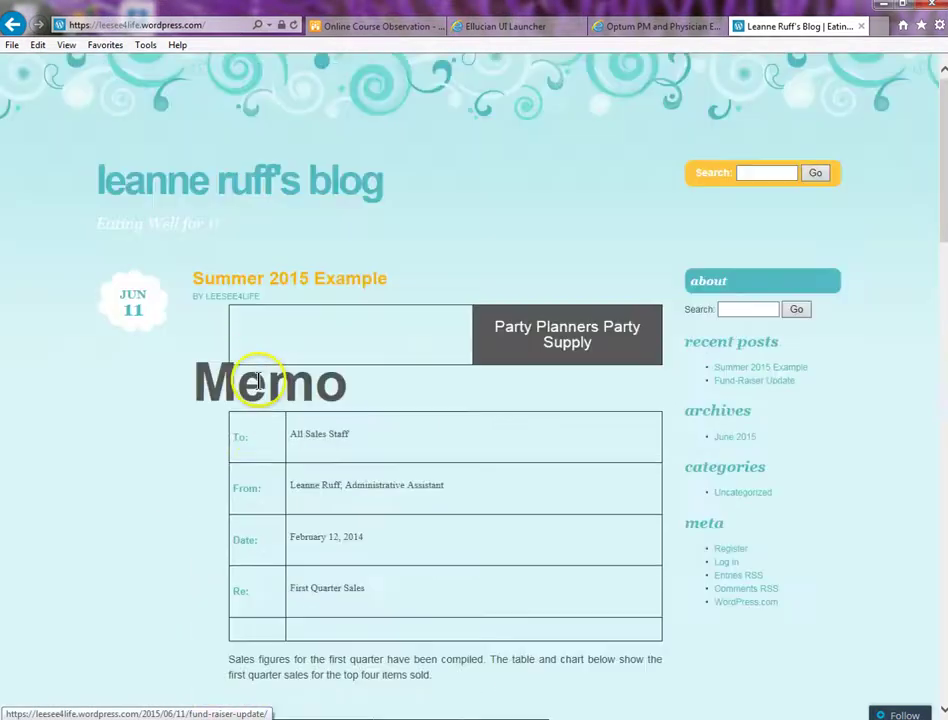
scroll(260, 387, "down", 8)
scroll(258, 388, "down", 9)
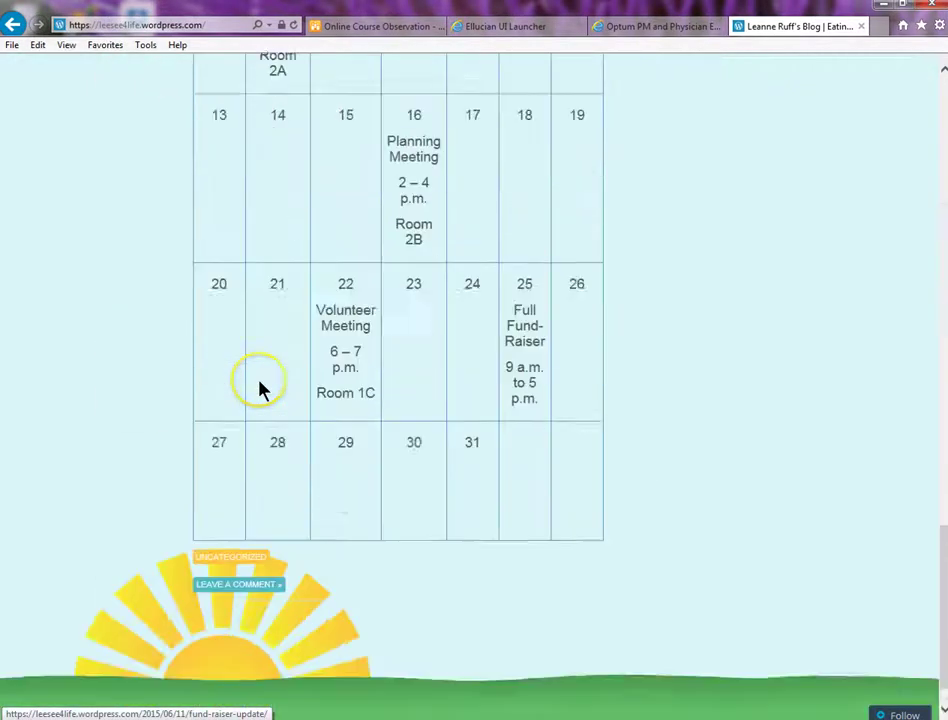
scroll(258, 388, "up", 6)
scroll(258, 388, "up", 10)
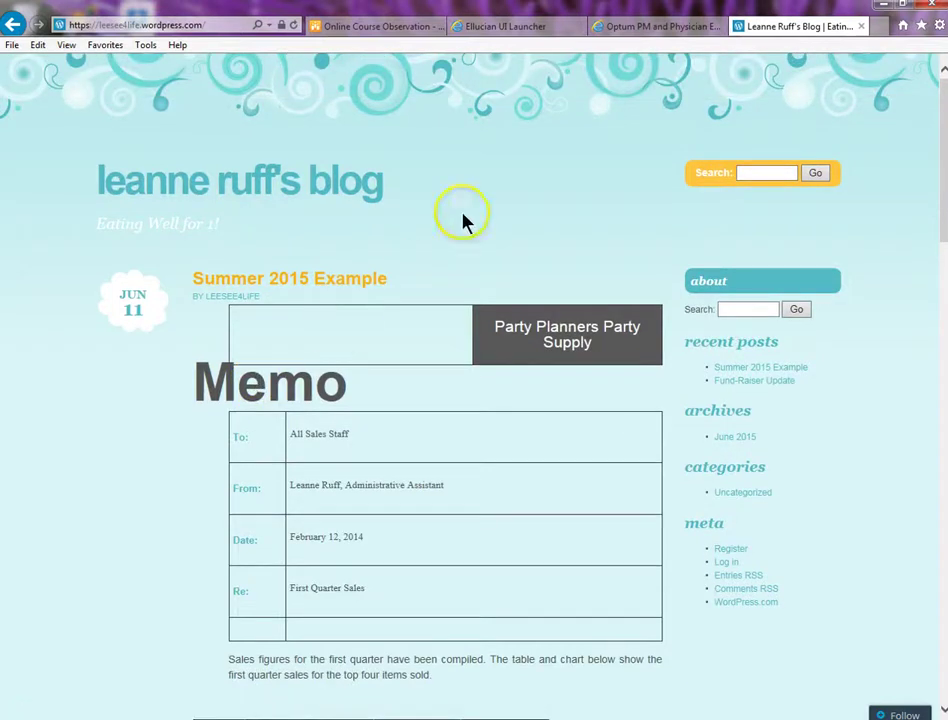
left_click(861, 27)
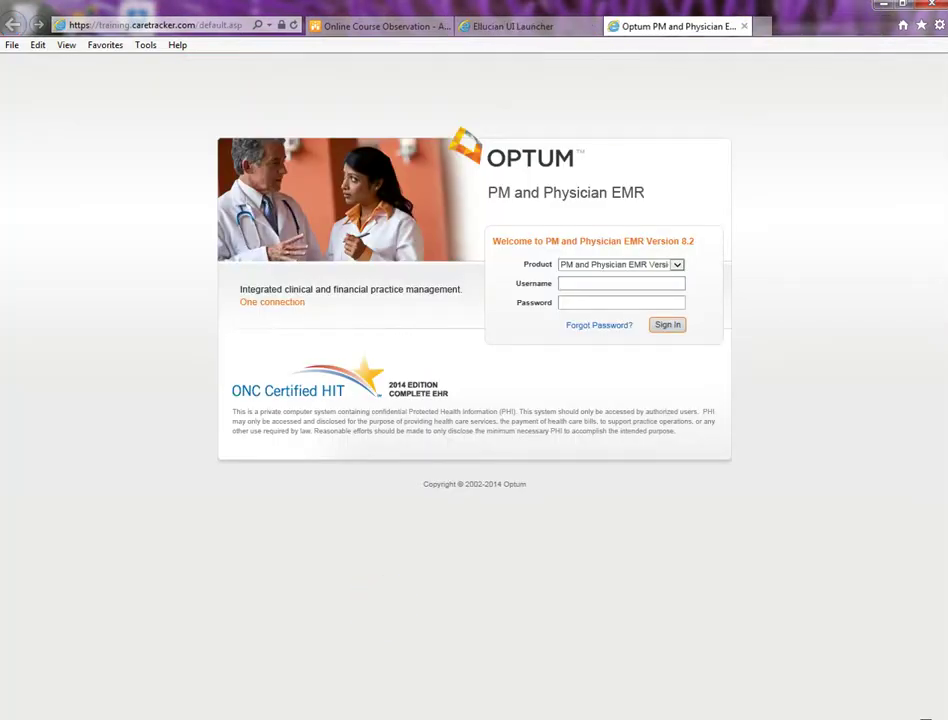